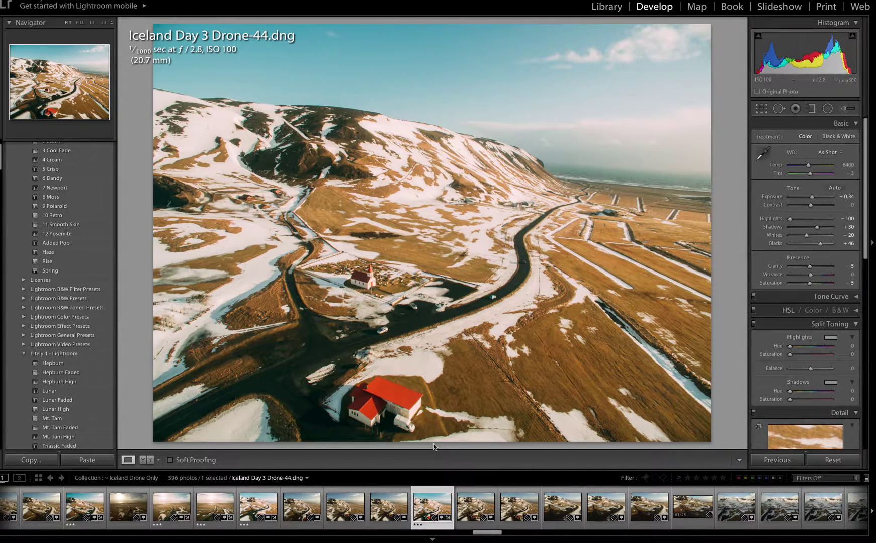
# - View Drone-48 in the filmstrip, then return to the edited Drone-44 photo
pyautogui.click(608, 505)
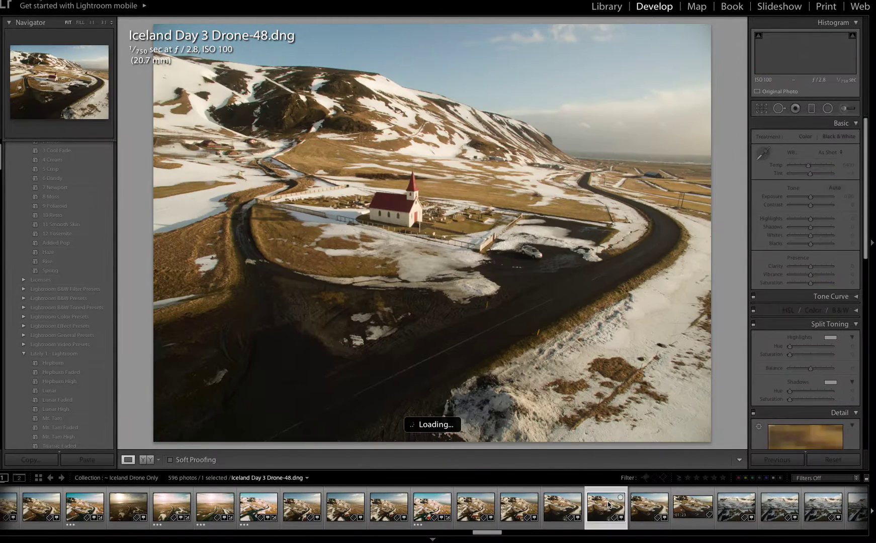
pyautogui.click(430, 506)
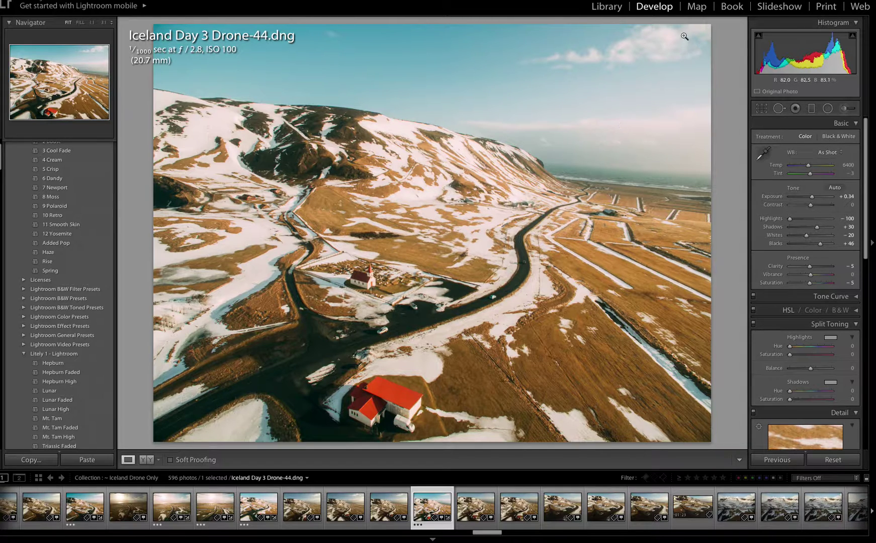
# - In Map, show Location metadata and select Drone-44's GPS value 63°25'12" N 19°2'59" W
pyautogui.click(696, 7)
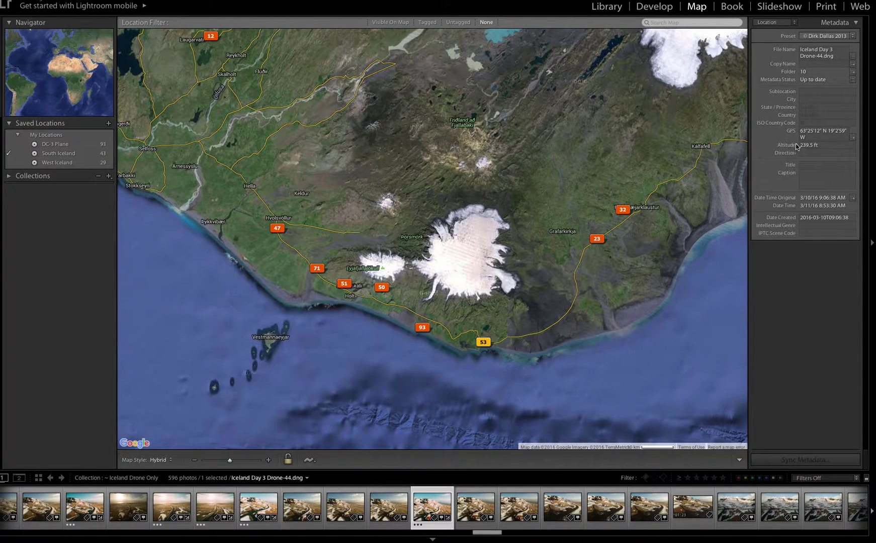
pyautogui.click(793, 24)
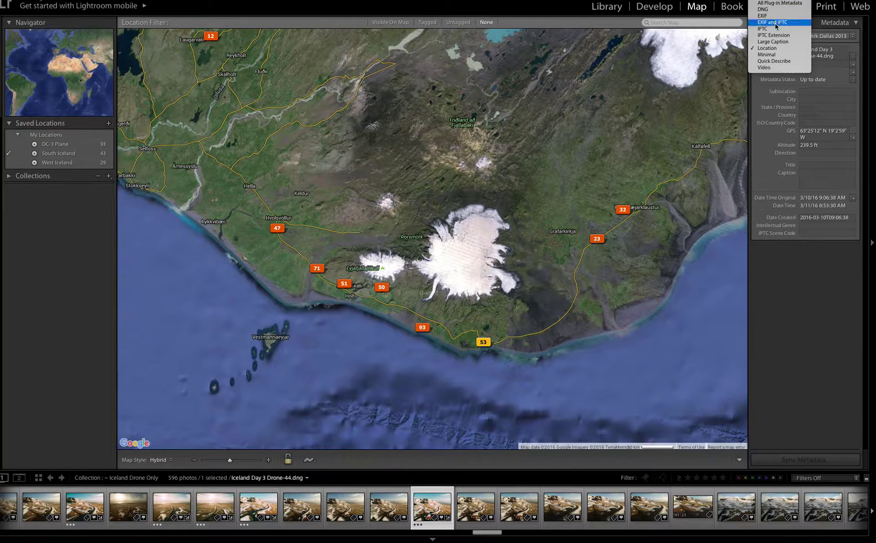
pyautogui.click(778, 48)
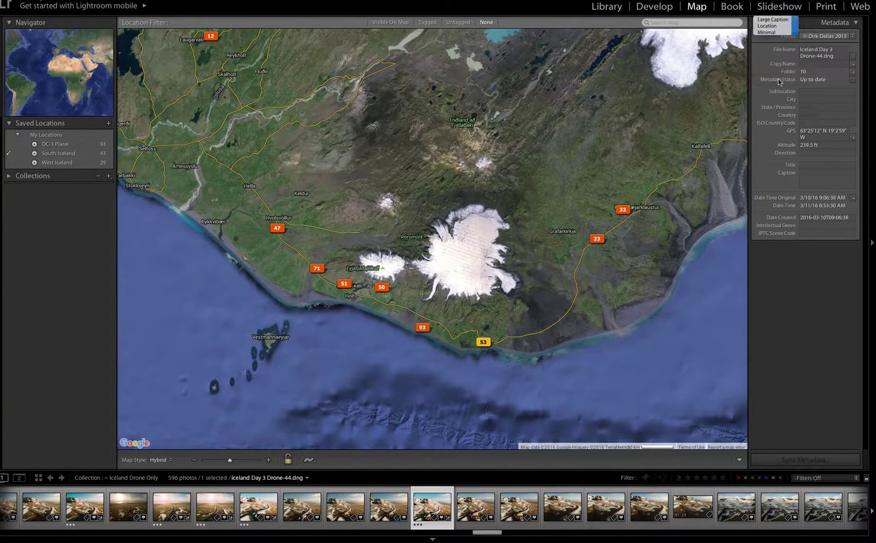
pyautogui.click(807, 138)
pyautogui.press('super+c')
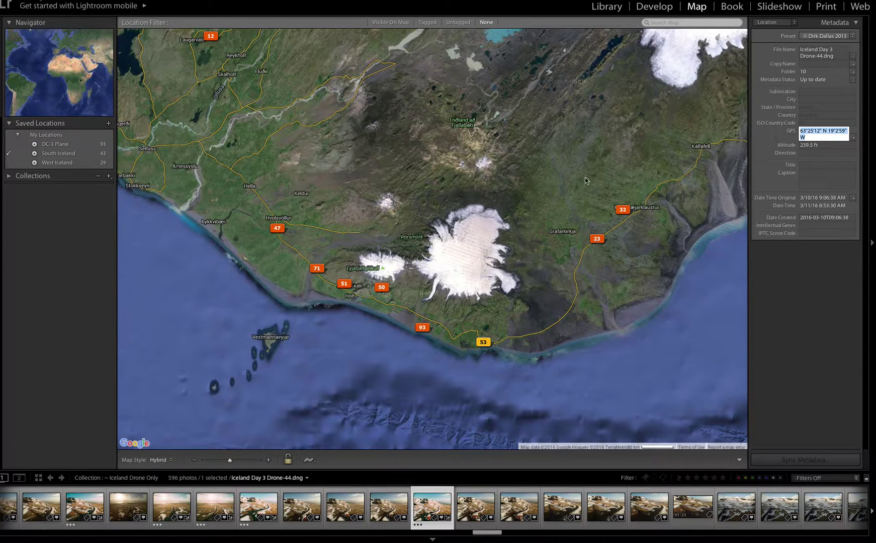
pyautogui.press('super+Tab')
pyautogui.press('super+Tab')
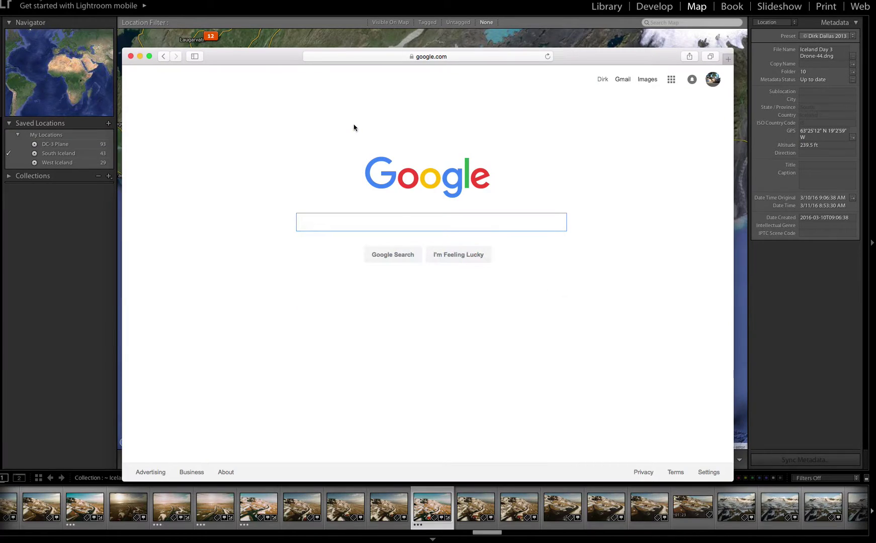
pyautogui.press('super+v')
pyautogui.press('Return')
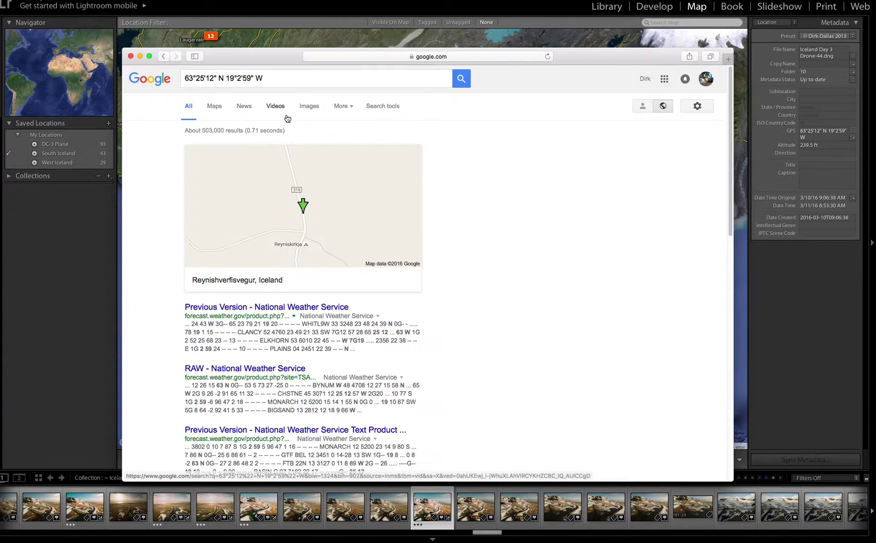
pyautogui.click(298, 197)
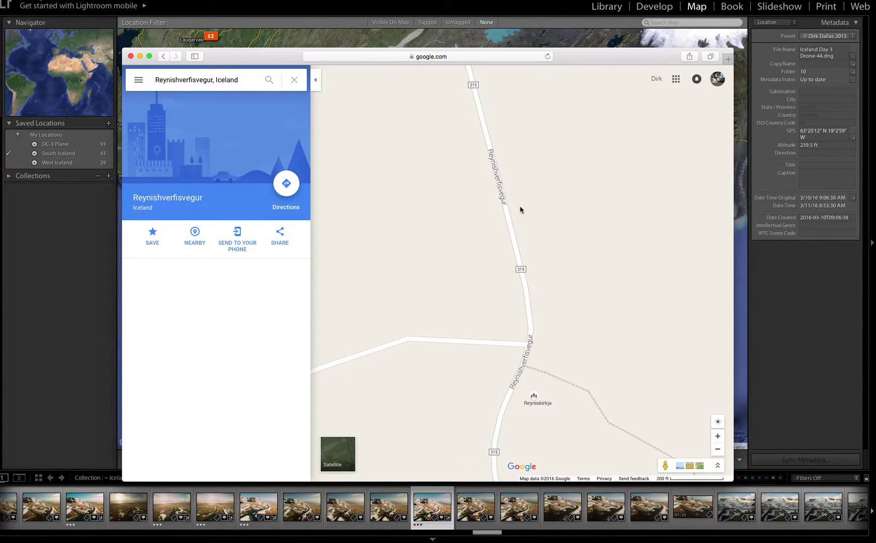
pyautogui.press('super+Tab')
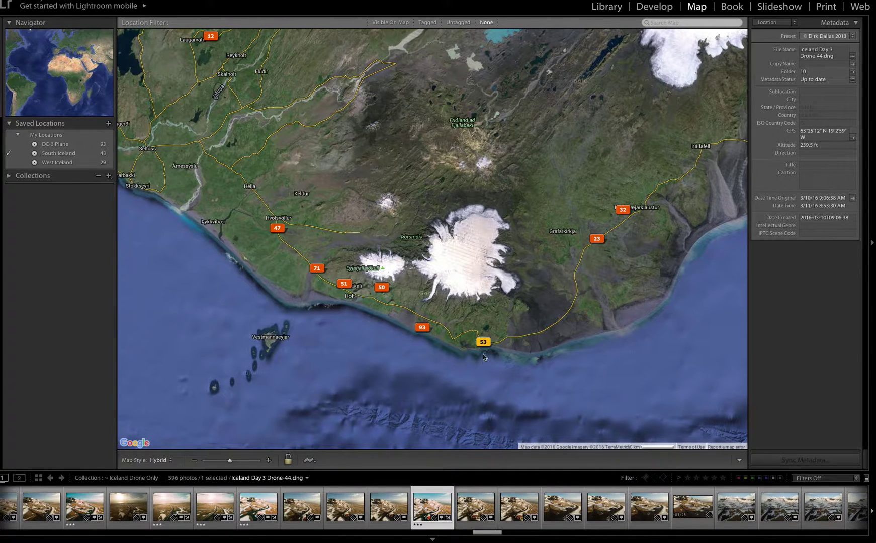
# - Zoom the map into the Reynishverfisvegur fields and select the photos at pins 2, 6 and 8
pyautogui.scroll(5, 482, 353)
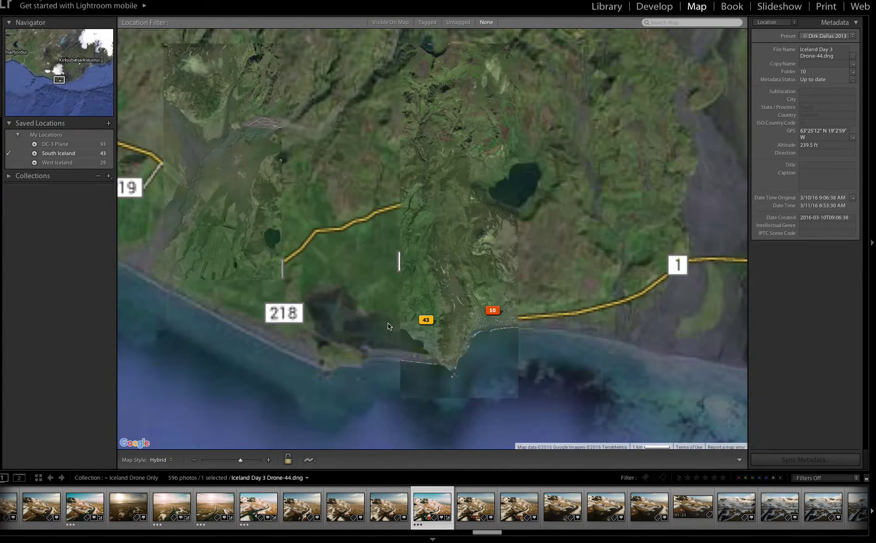
pyautogui.scroll(4, 427, 324)
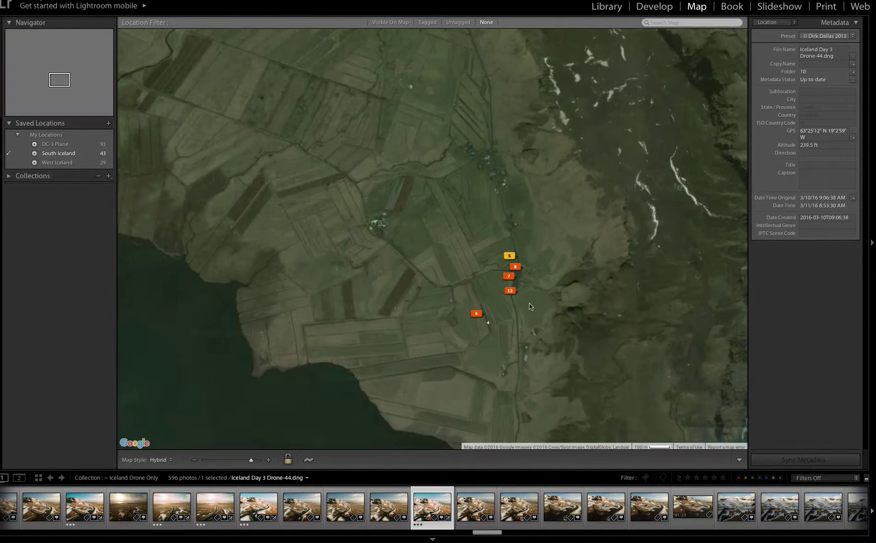
pyautogui.scroll(2, 575, 277)
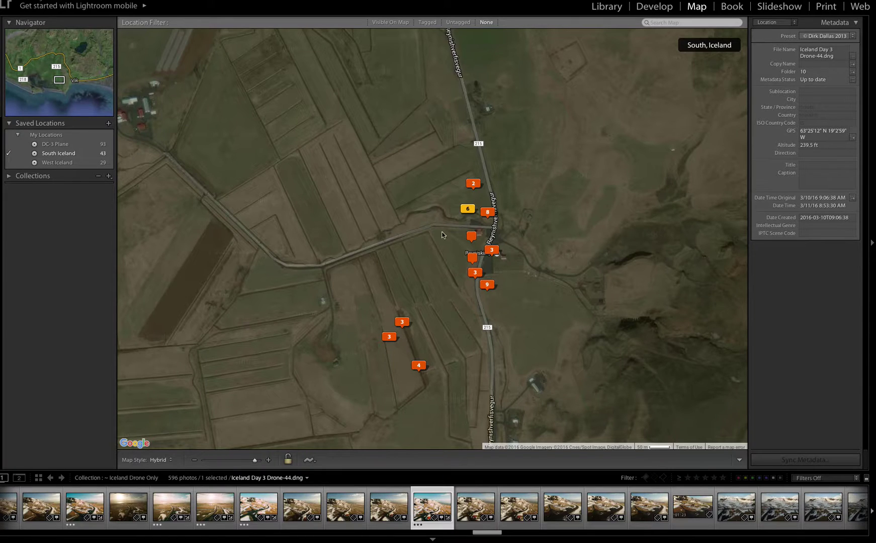
pyautogui.click(472, 184)
pyautogui.click(468, 208)
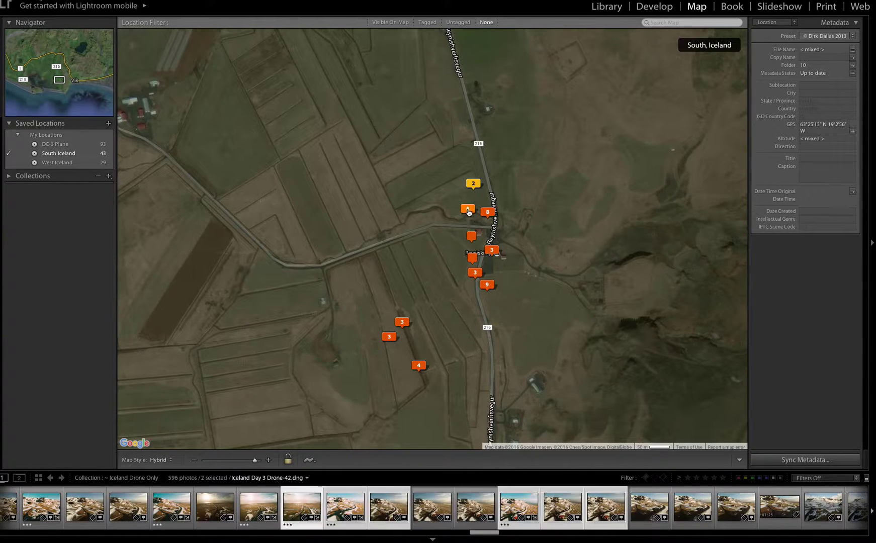
pyautogui.click(492, 217)
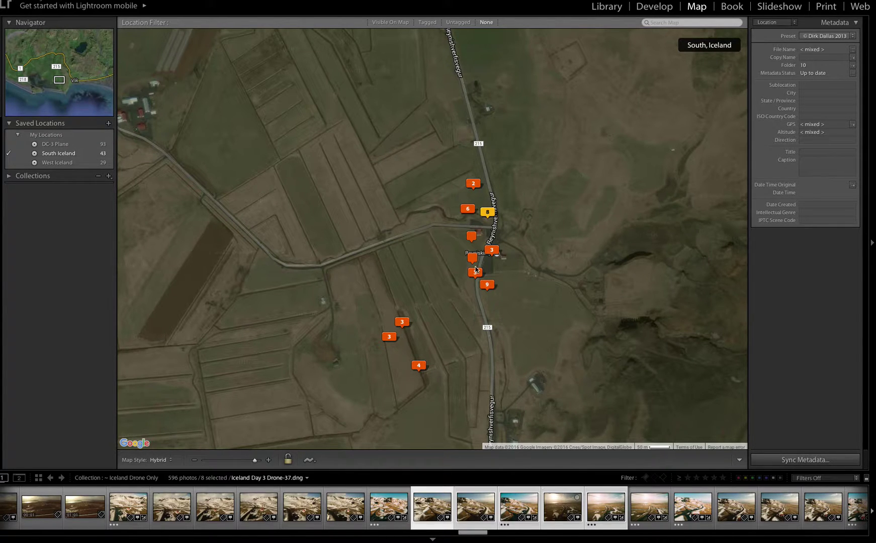
# - Zoom the map out, compare Road Map and Satellite styles, and settle on Hybrid
pyautogui.moveTo(254, 462); pyautogui.dragTo(233, 464)
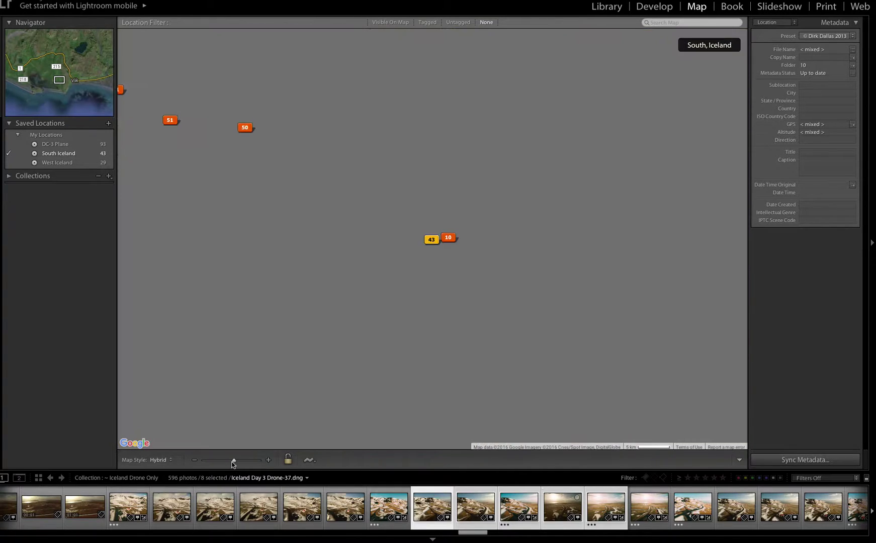
pyautogui.click(167, 460)
pyautogui.click(168, 465)
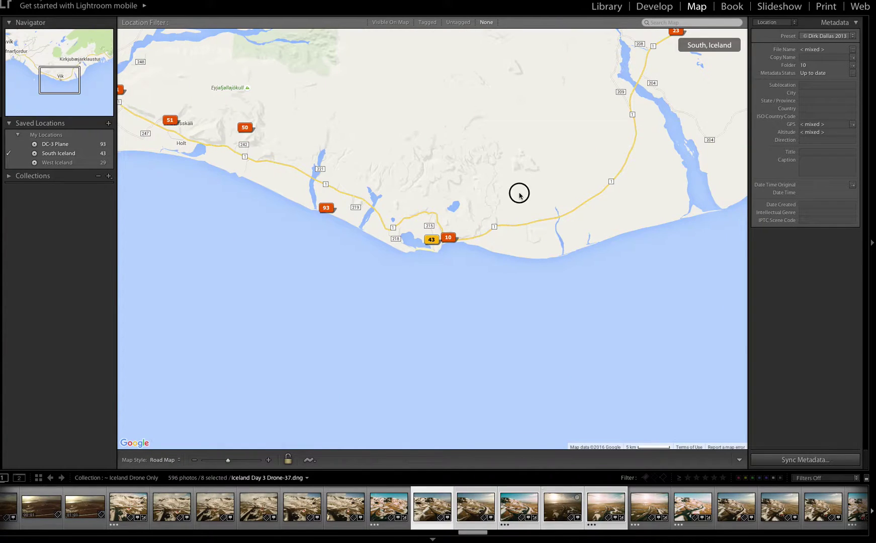
pyautogui.moveTo(518, 192); pyautogui.dragTo(524, 287)
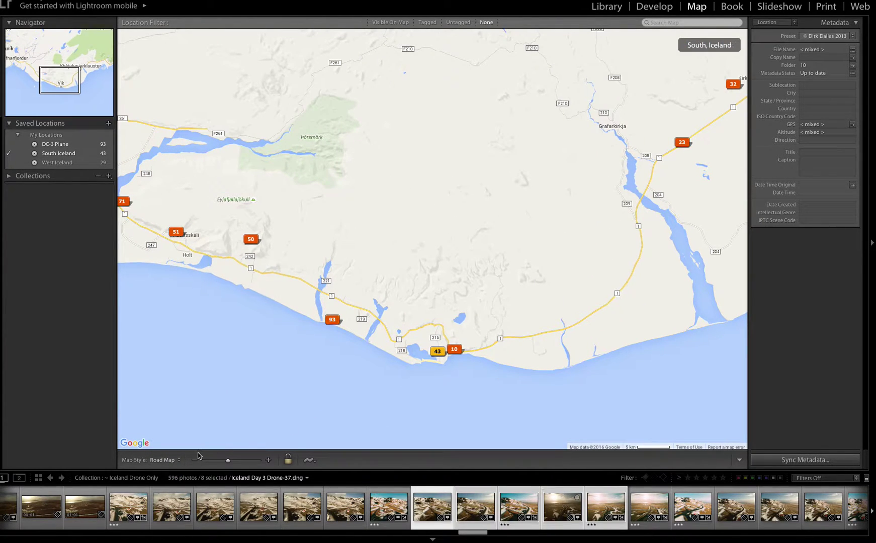
pyautogui.click(171, 460)
pyautogui.click(175, 466)
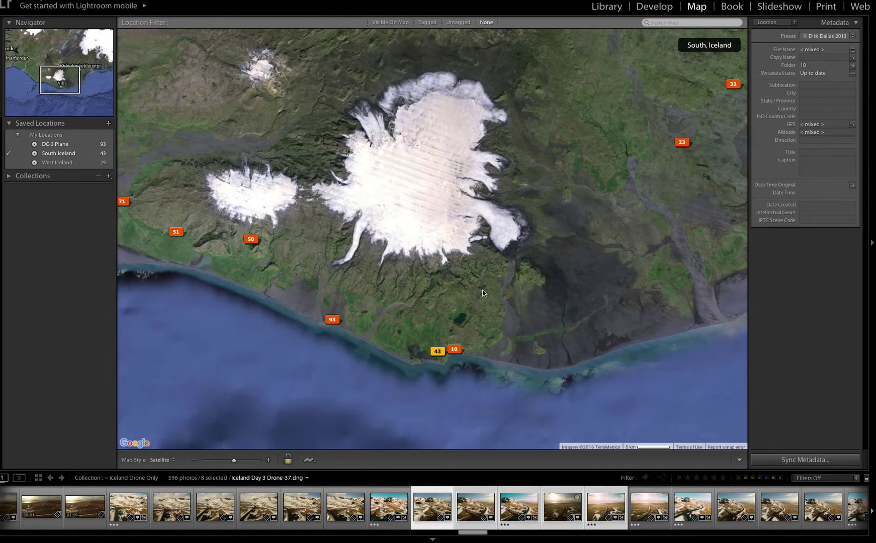
pyautogui.click(164, 460)
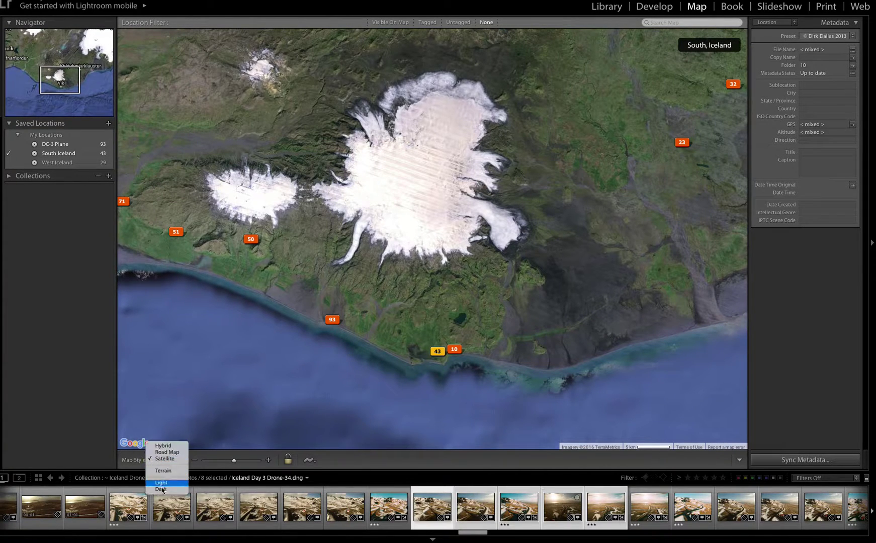
pyautogui.click(163, 446)
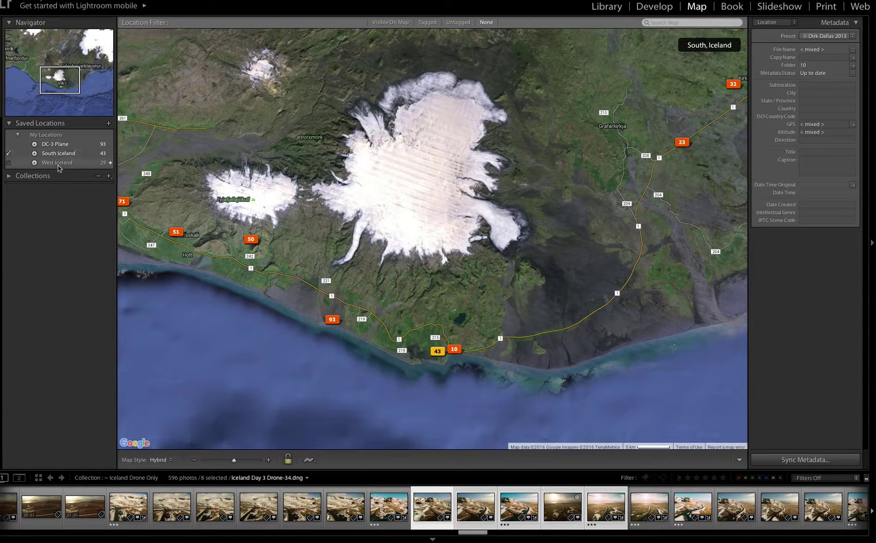
pyautogui.click(81, 164)
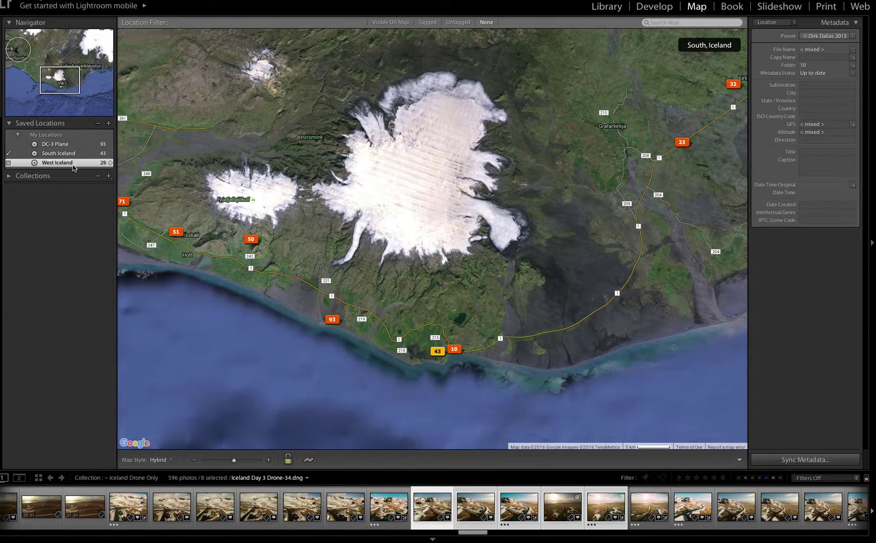
# - Jump to the West Iceland saved location and zoom in on the 17-photo cluster
pyautogui.click(110, 163)
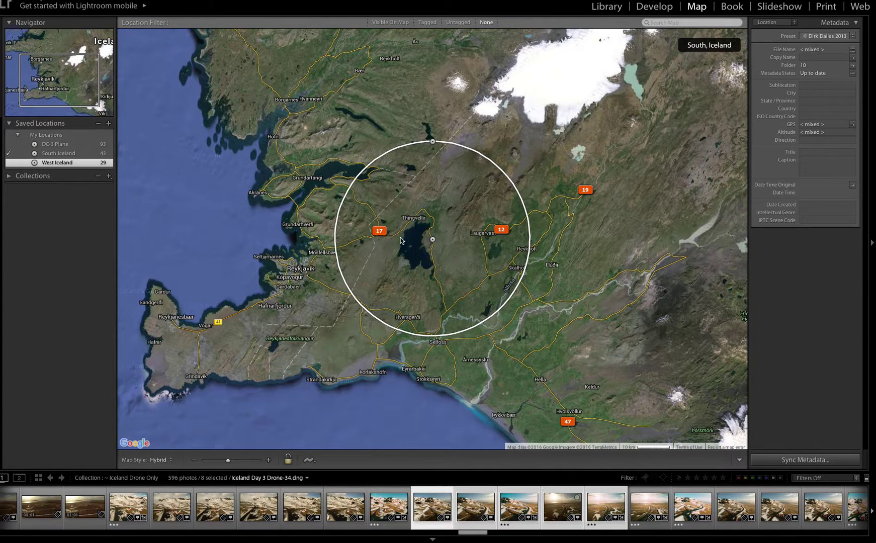
pyautogui.click(380, 233)
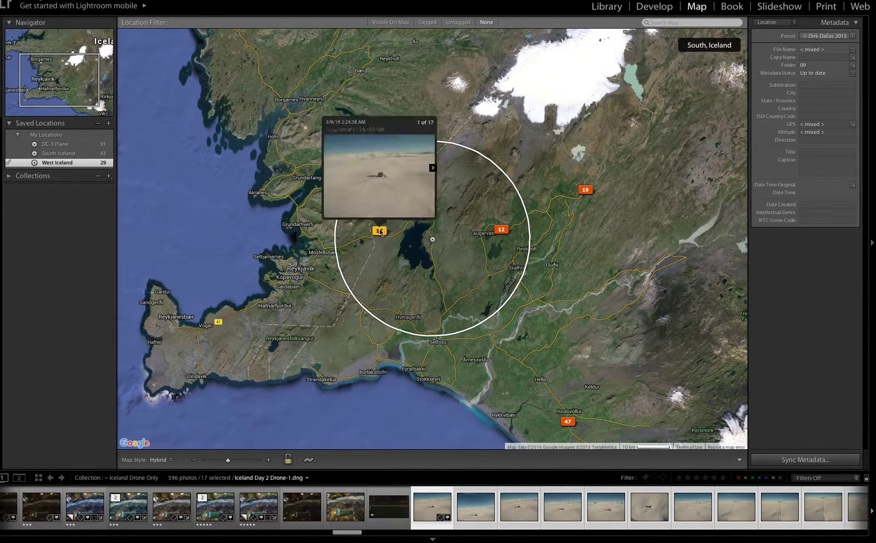
pyautogui.doubleClick(380, 233)
pyautogui.scroll(4, 380, 233)
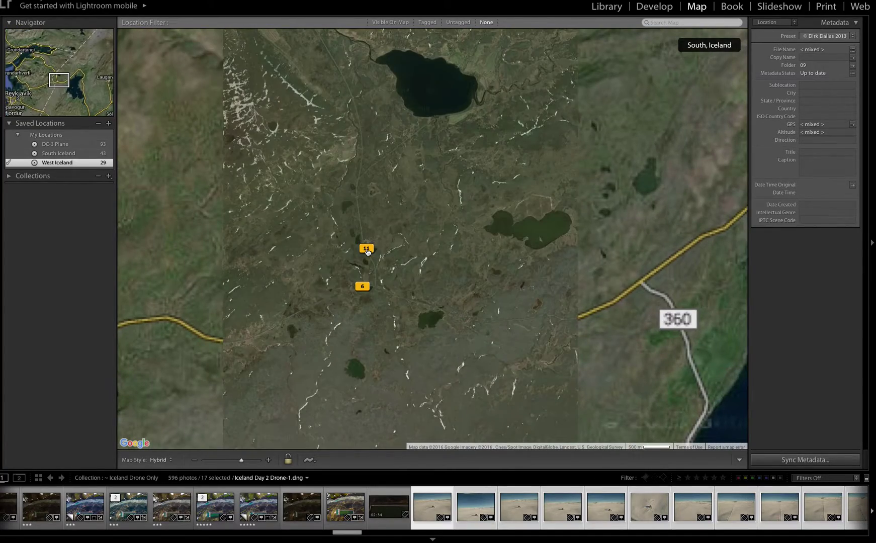
# - Browse the 11-photo pin's preview to photo 9 and open it full size
pyautogui.click(366, 248)
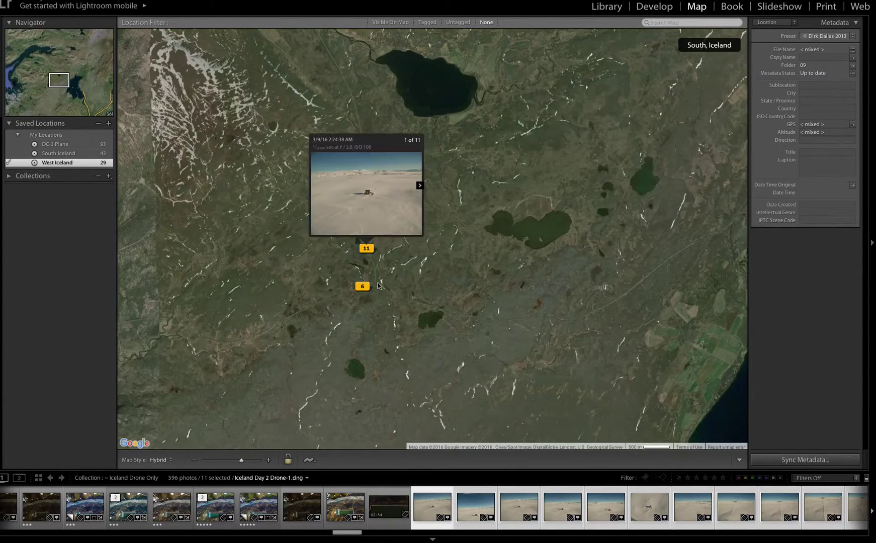
pyautogui.click(420, 185)
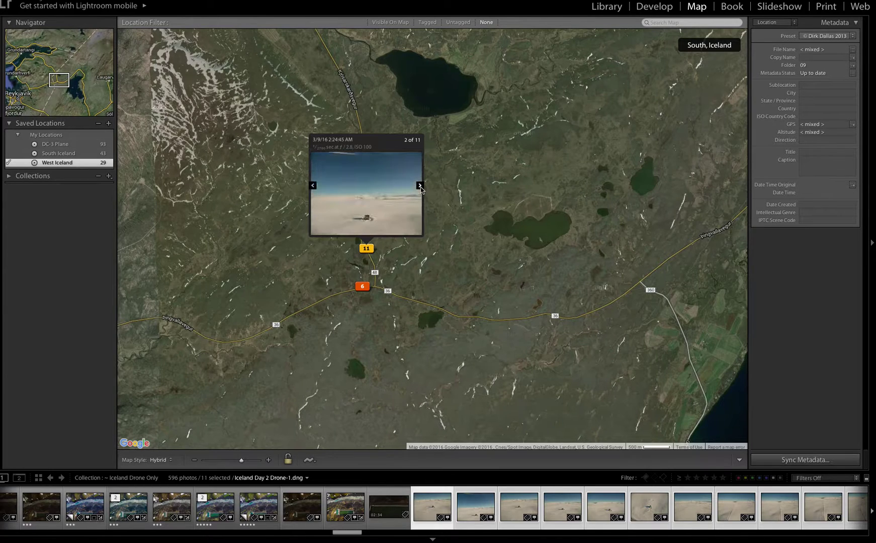
pyautogui.click(420, 185)
pyautogui.click(421, 186)
pyautogui.click(420, 185)
pyautogui.click(420, 186)
pyautogui.click(421, 186)
pyautogui.click(420, 186)
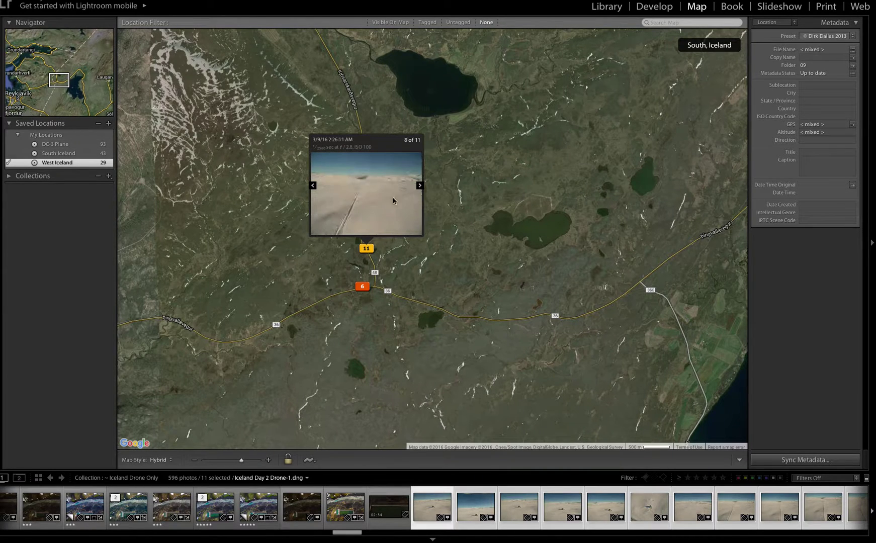
pyautogui.click(420, 186)
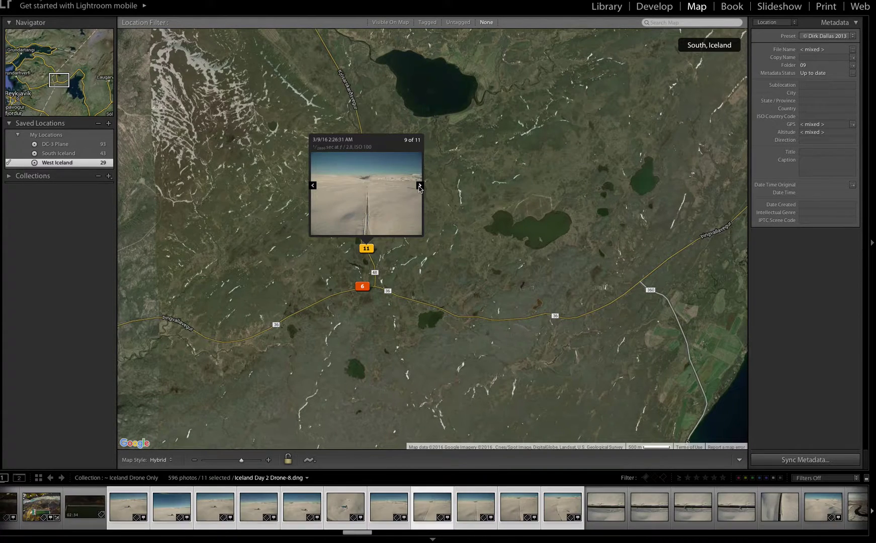
pyautogui.doubleClick(365, 199)
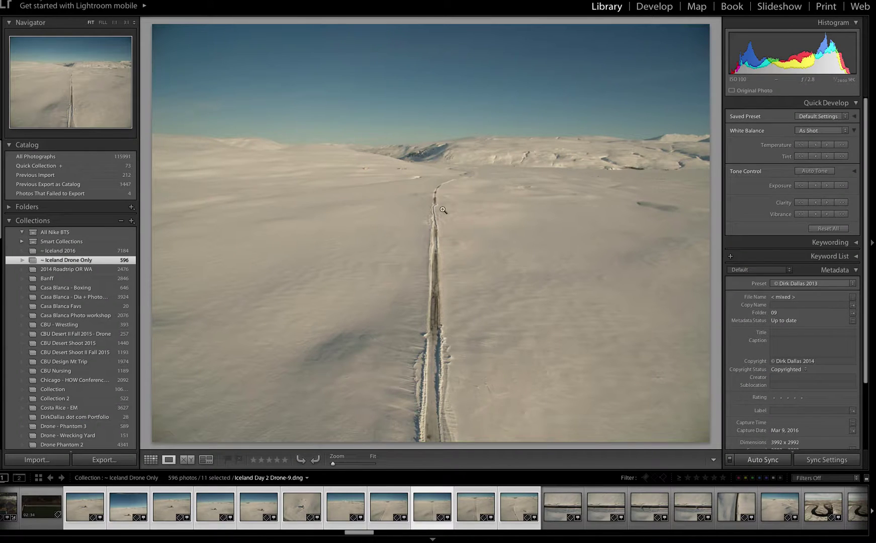
# - Raise Drone-9's exposure to +1.05 in Develop, then go back to the Map
pyautogui.click(654, 6)
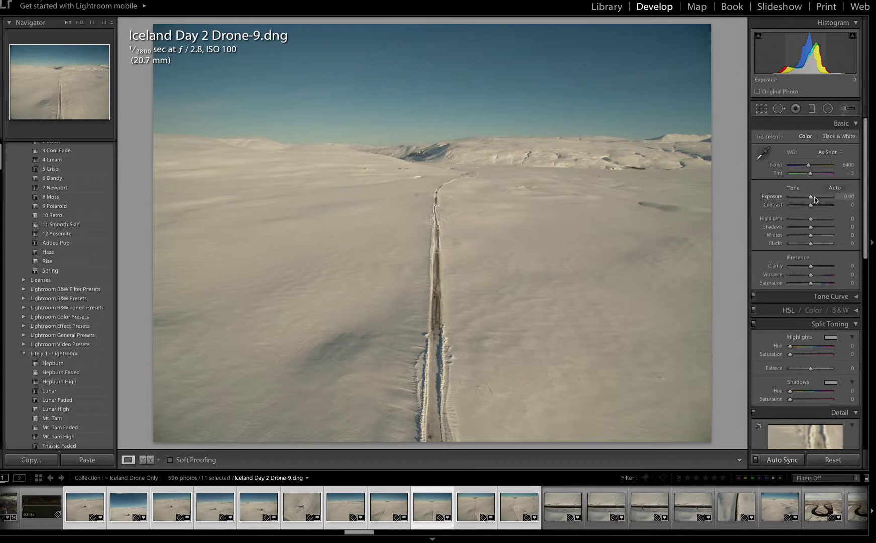
pyautogui.moveTo(811, 196); pyautogui.dragTo(816, 196)
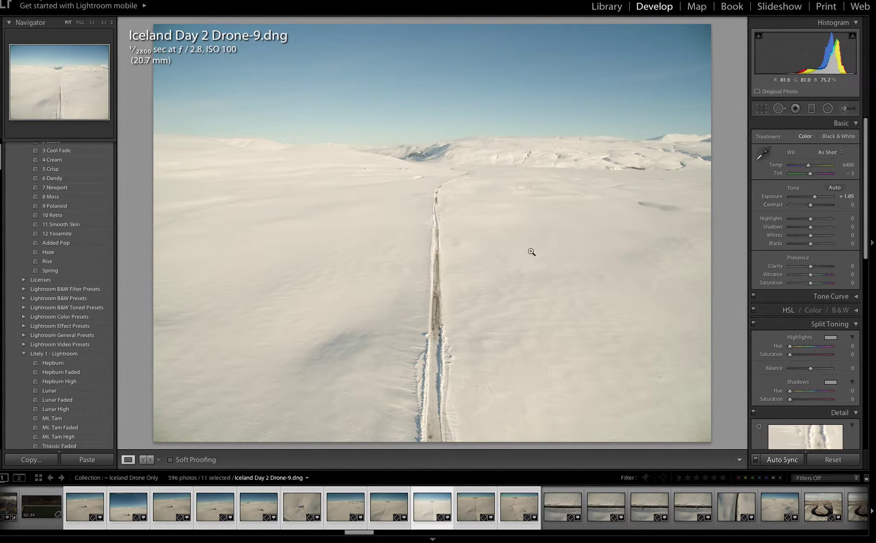
pyautogui.click(695, 8)
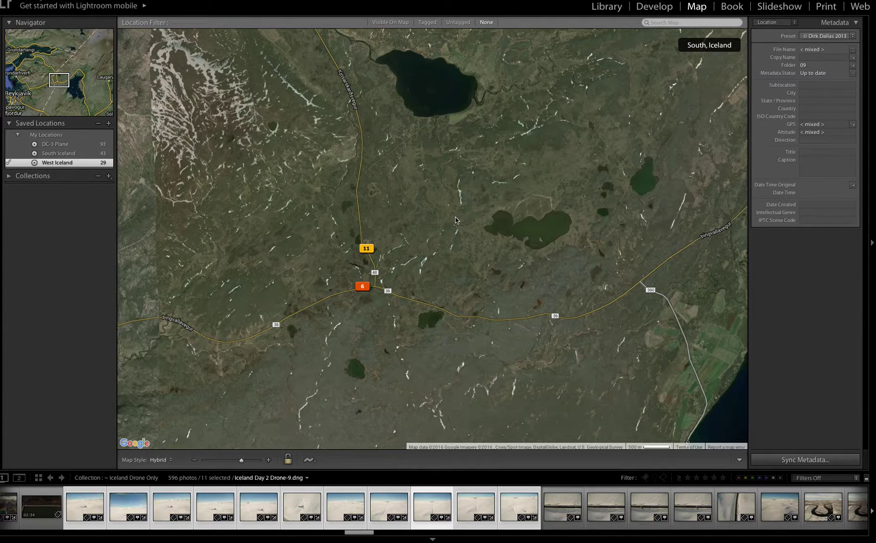
# - Pan to the south coast and try a private 'Iceland' location around Holt, then cancel it
pyautogui.scroll(-4, 371, 246)
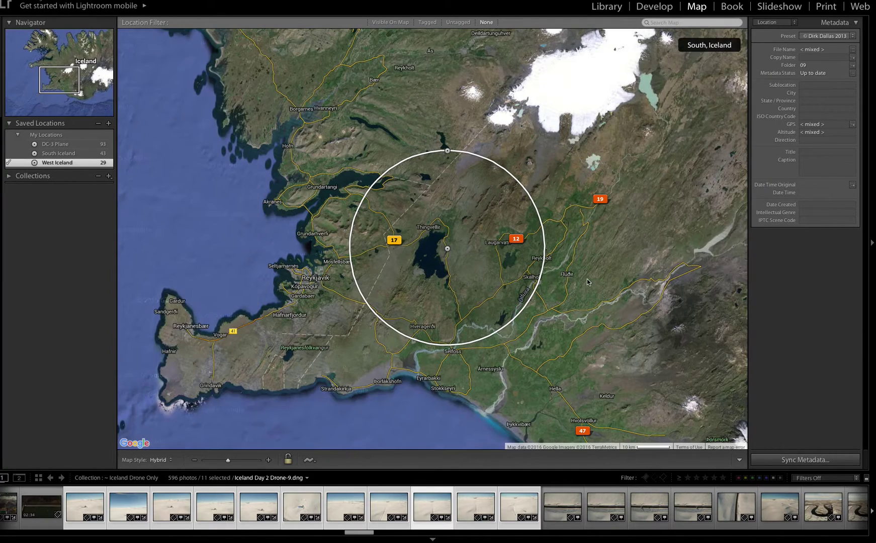
pyautogui.moveTo(566, 283); pyautogui.dragTo(350, 21)
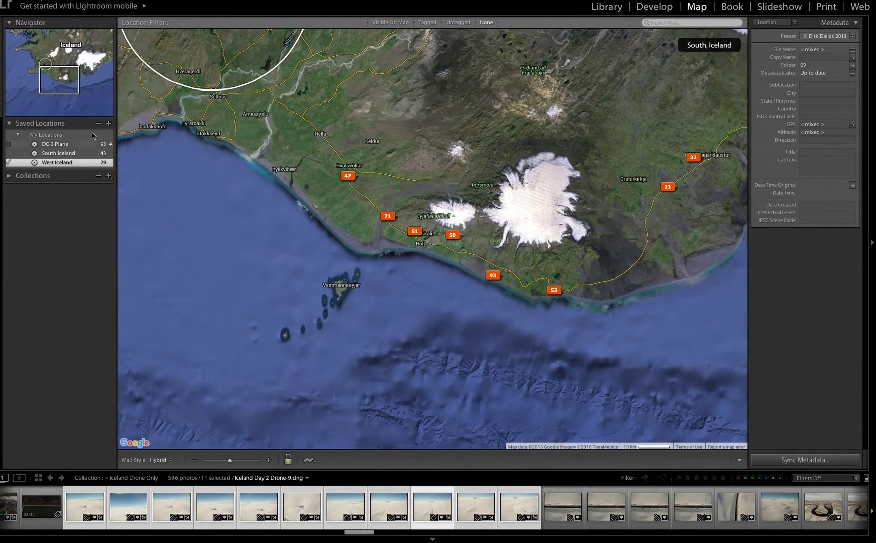
pyautogui.click(108, 124)
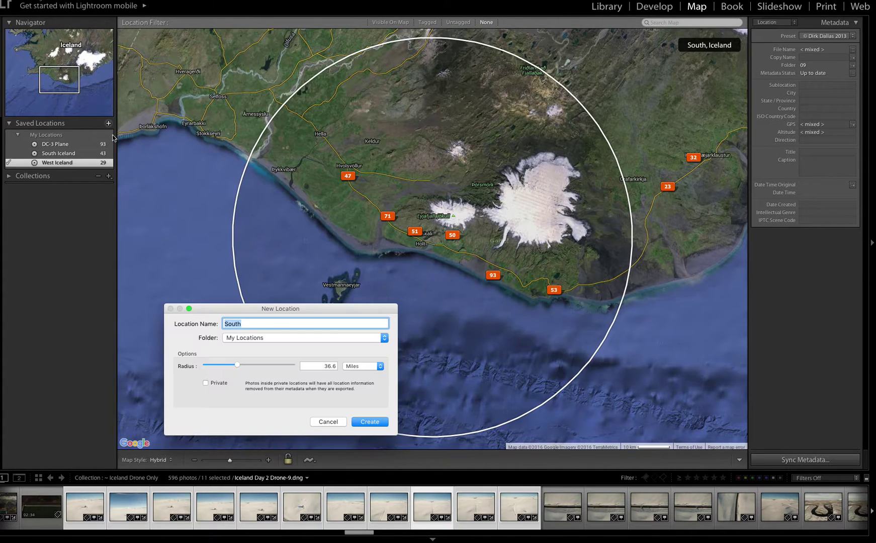
pyautogui.write('Iceland')
pyautogui.moveTo(235, 366); pyautogui.dragTo(225, 367)
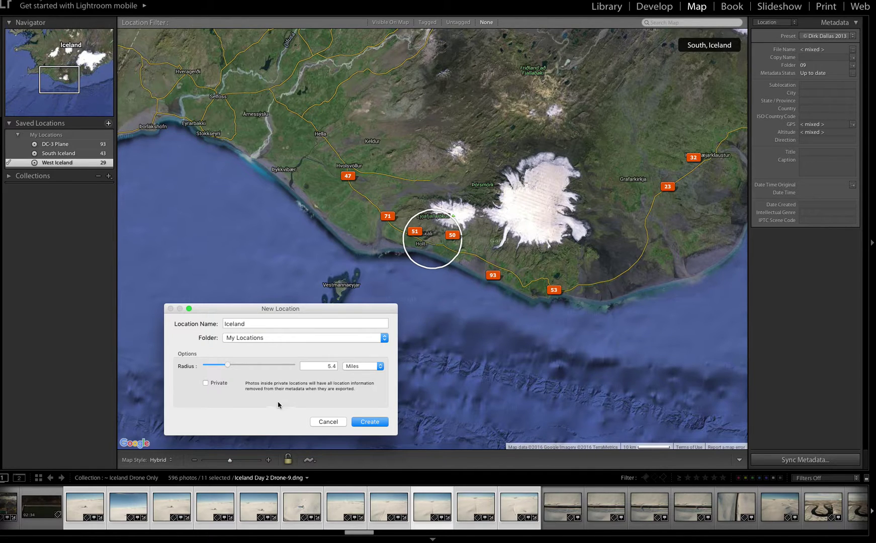
pyautogui.click(206, 384)
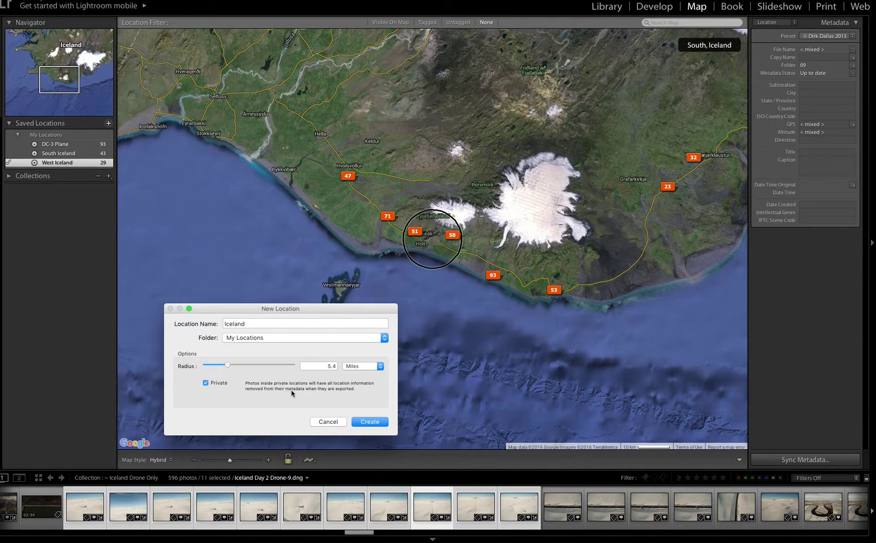
pyautogui.click(221, 384)
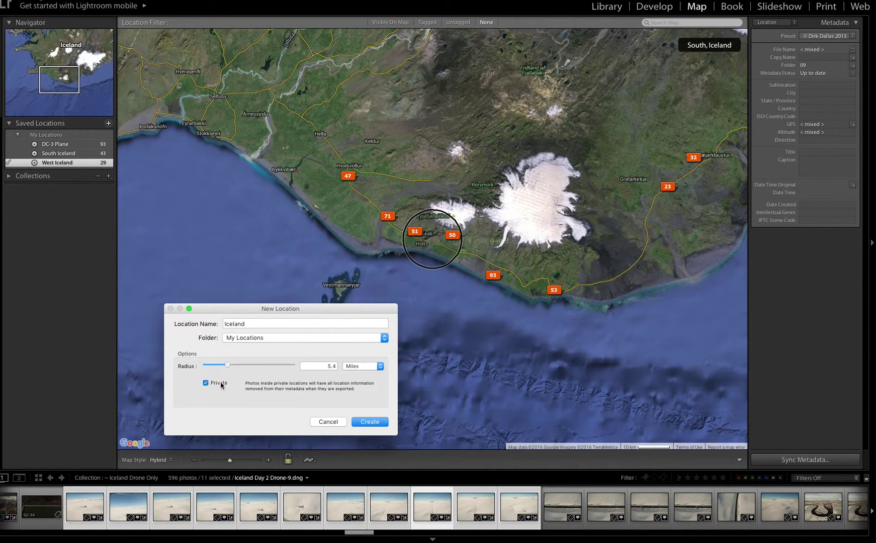
pyautogui.click(325, 426)
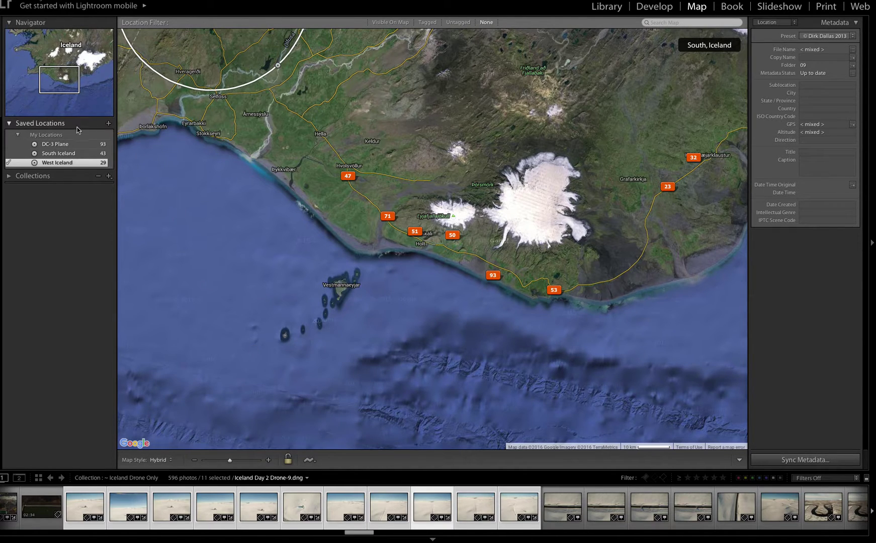
# - Go to the DC-3 Plane saved location and preview its 78-photo cluster
pyautogui.click(110, 144)
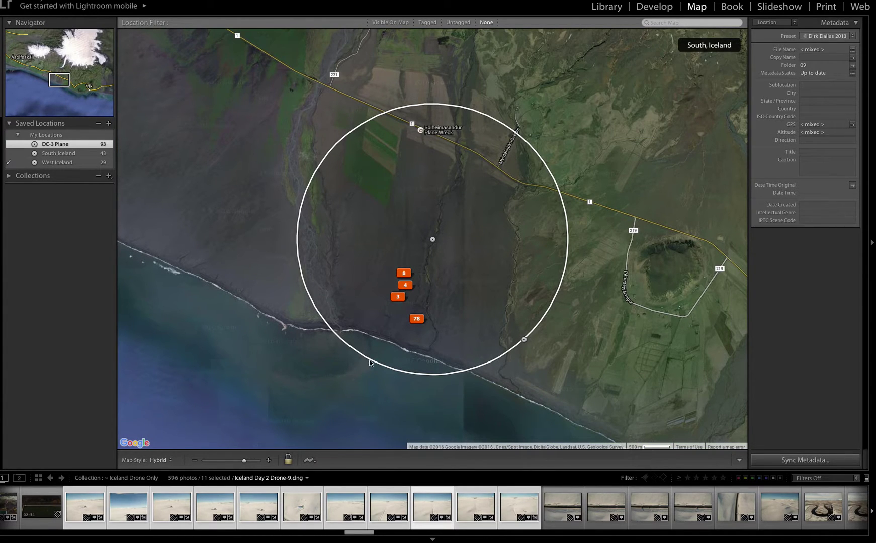
pyautogui.click(418, 321)
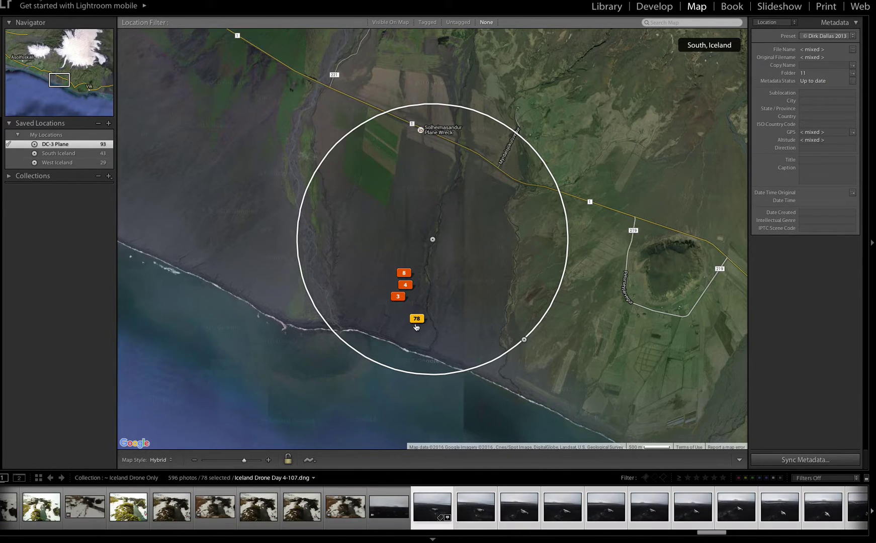
pyautogui.click(421, 325)
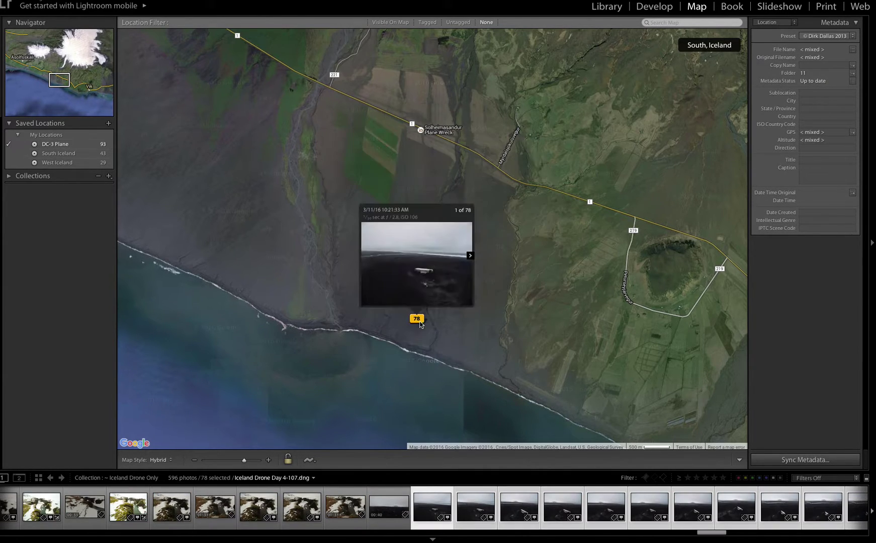
# - Step through eight photos of the 78-photo cluster, then deselect them
pyautogui.click(472, 256)
pyautogui.click(471, 256)
pyautogui.click(471, 256)
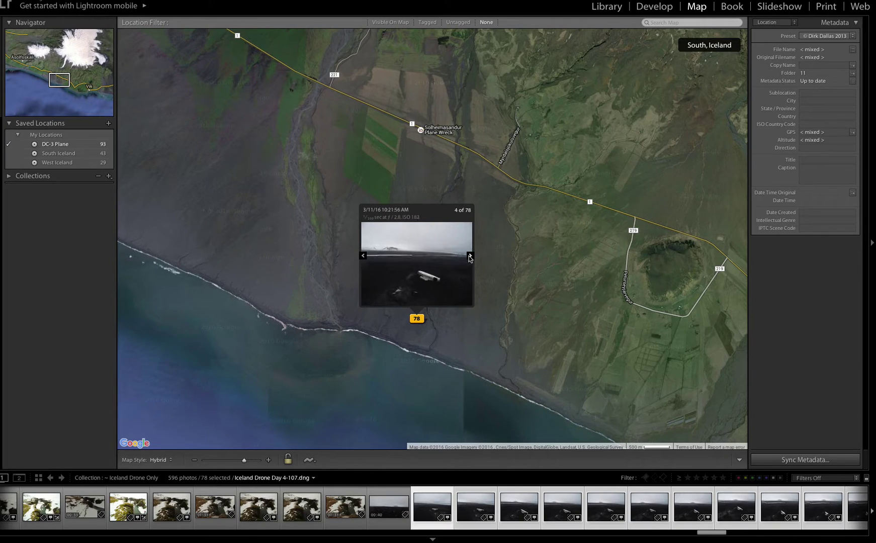
pyautogui.click(471, 256)
pyautogui.click(471, 257)
pyautogui.click(471, 257)
pyautogui.click(470, 257)
pyautogui.click(470, 257)
pyautogui.click(471, 257)
pyautogui.click(471, 257)
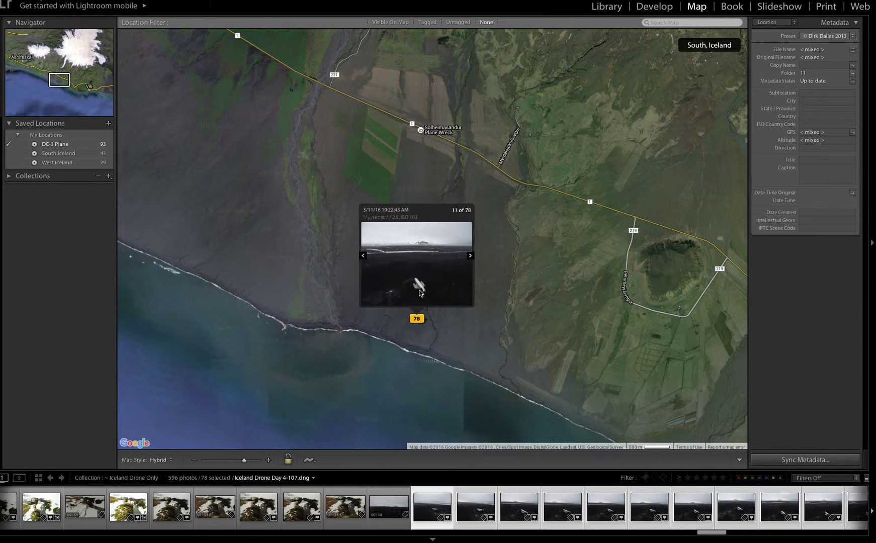
pyautogui.click(470, 256)
pyautogui.click(471, 256)
pyautogui.click(470, 256)
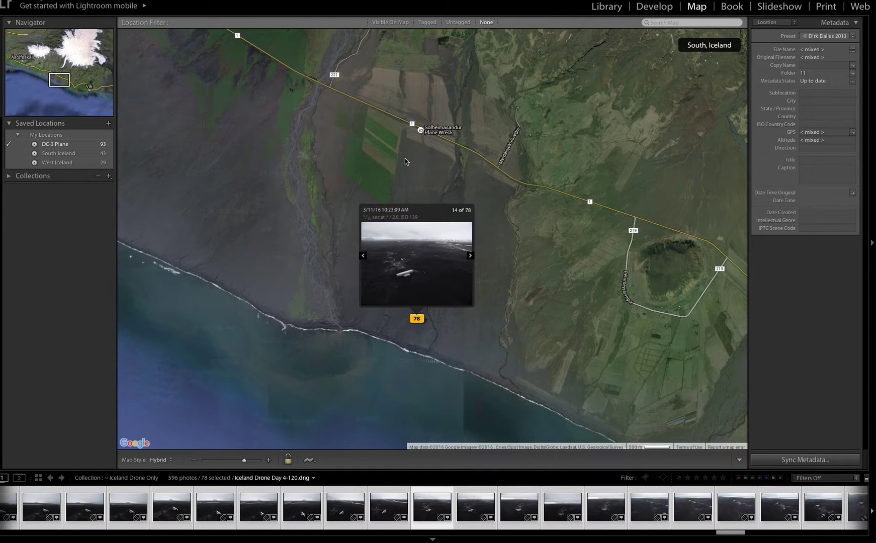
pyautogui.click(388, 152)
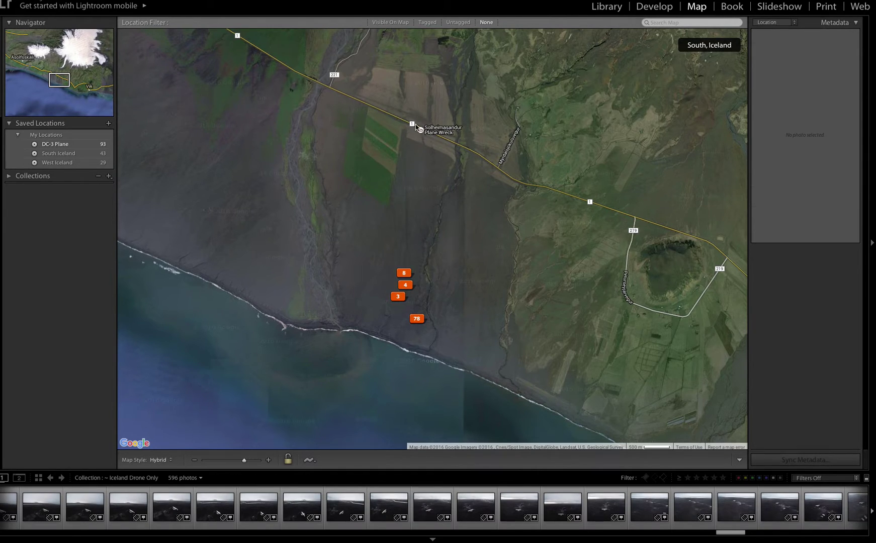